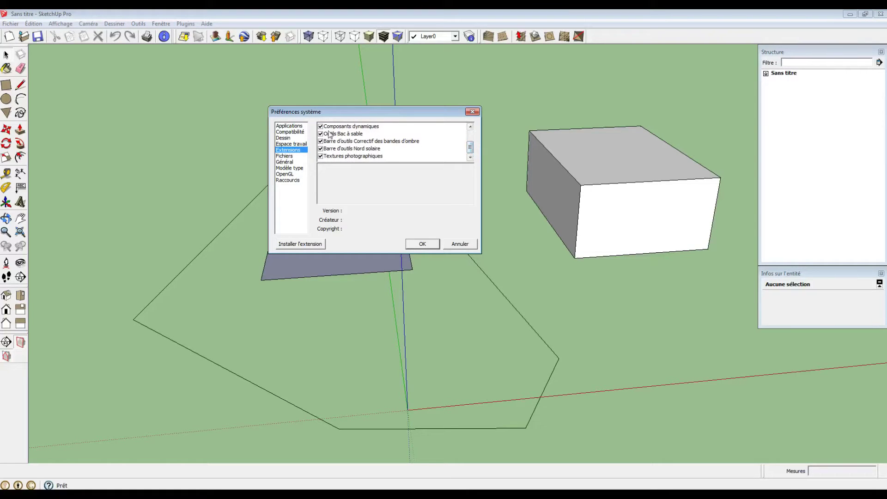
# Step: Accept the extension preferences with Outils Bac à sable enabled and check that the Bac à sable toolbar is displayed
pyautogui.click(422, 243)
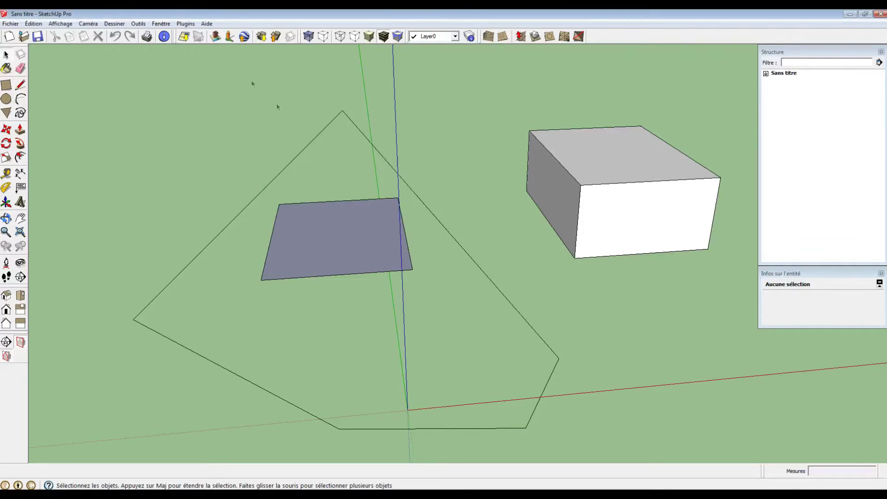
pyautogui.click(60, 23)
pyautogui.moveTo(77, 35)
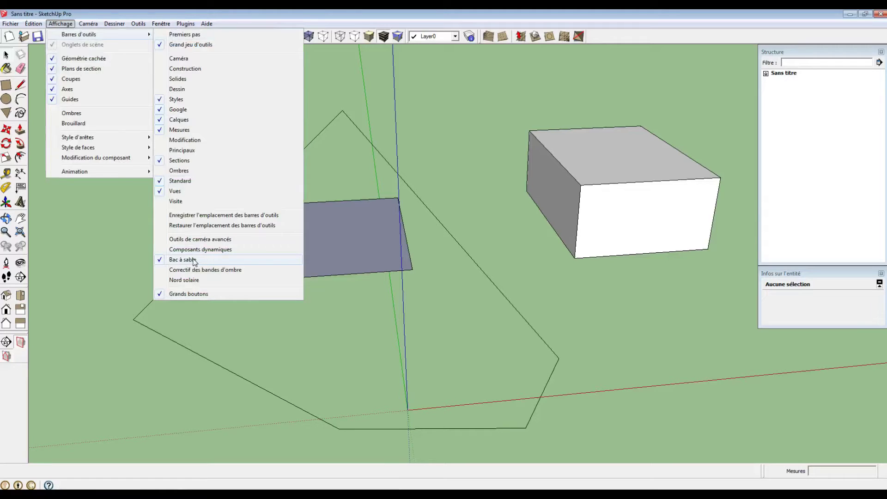
pyautogui.click(483, 104)
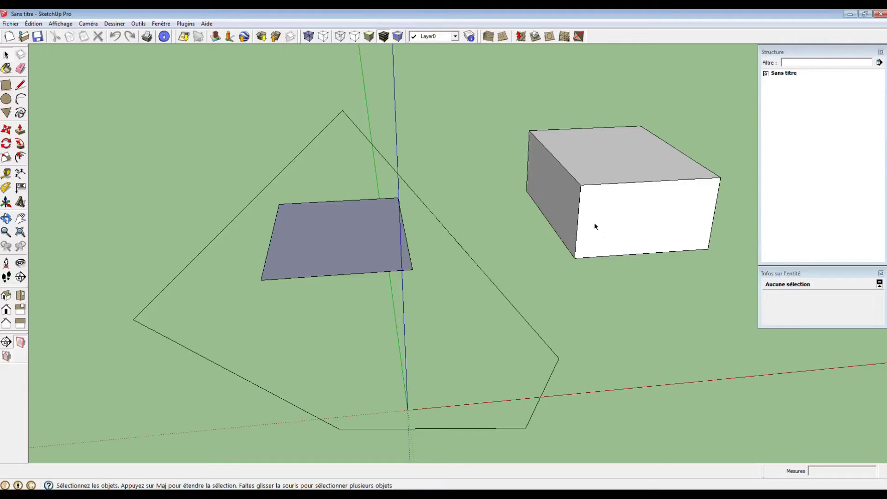
# Step: Generate a terrain surface from the five contour edges surrounding the floating rectangle, using the Sandbox From Contours tool
pyautogui.moveTo(463, 264)
pyautogui.mouseDown(button='middle')
pyautogui.moveTo(507, 233)
pyautogui.moveTo(531, 167)
pyautogui.moveTo(478, 188)
pyautogui.moveTo(435, 170)
pyautogui.moveTo(472, 188)
pyautogui.moveTo(495, 241)
pyautogui.moveTo(452, 274)
pyautogui.mouseUp(button='middle')
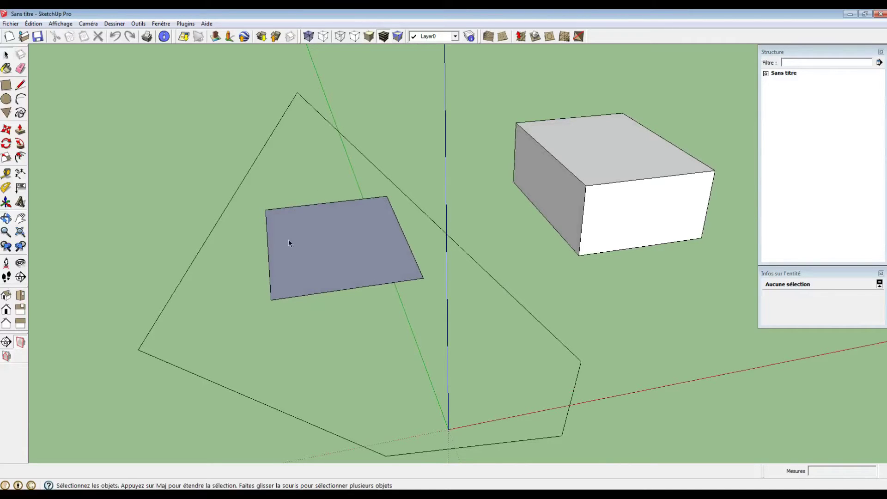
pyautogui.moveTo(381, 313); pyautogui.dragTo(422, 166, button='middle')
pyautogui.moveTo(624, 325); pyautogui.dragTo(106, 254)
pyautogui.moveTo(381, 139); pyautogui.dragTo(415, 223, button='middle')
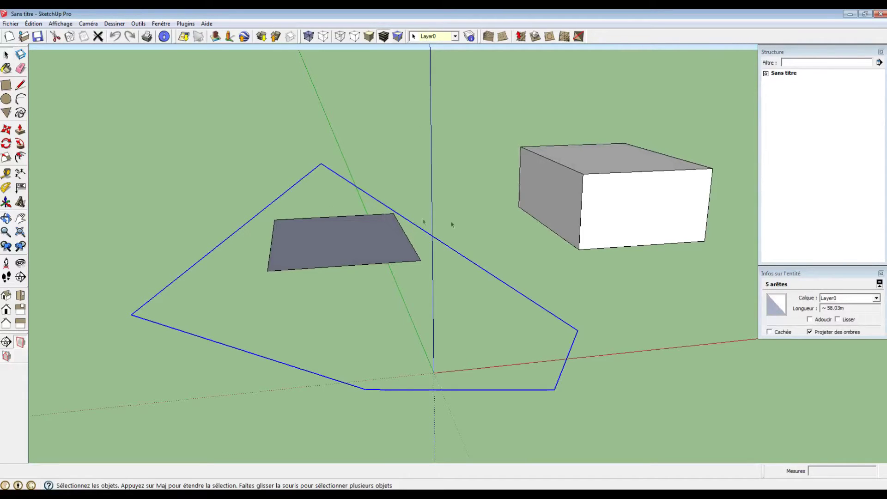
pyautogui.click(492, 39)
pyautogui.click(466, 139)
pyautogui.moveTo(465, 139); pyautogui.dragTo(434, 162, button='middle')
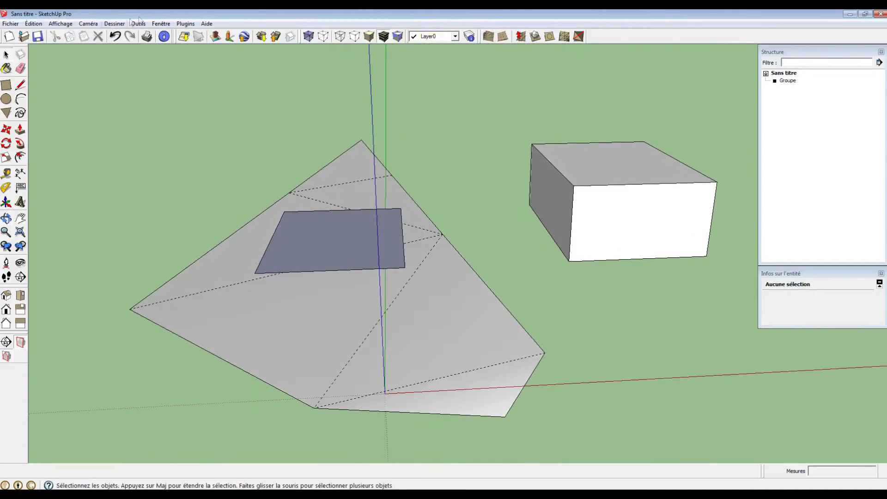
# Step: Turn the hidden geometry display off and back on to compare the terrain with and without its triangulation lines
pyautogui.click(63, 25)
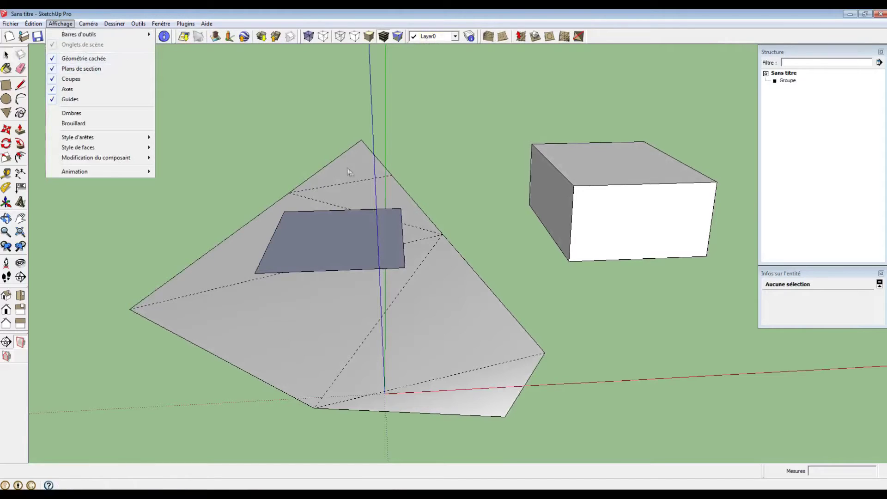
pyautogui.click(277, 134)
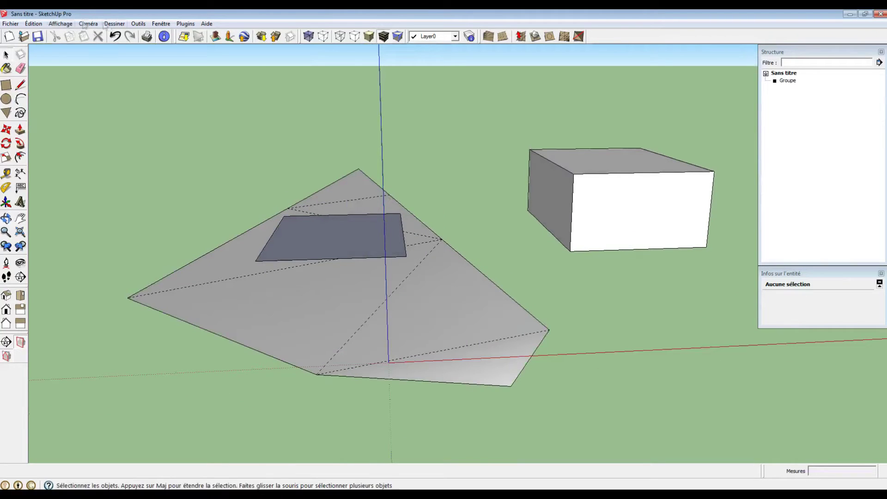
pyautogui.click(60, 23)
pyautogui.click(79, 57)
pyautogui.moveTo(484, 245)
pyautogui.mouseDown(button='middle')
pyautogui.moveTo(476, 147)
pyautogui.moveTo(494, 250)
pyautogui.mouseUp(button='middle')
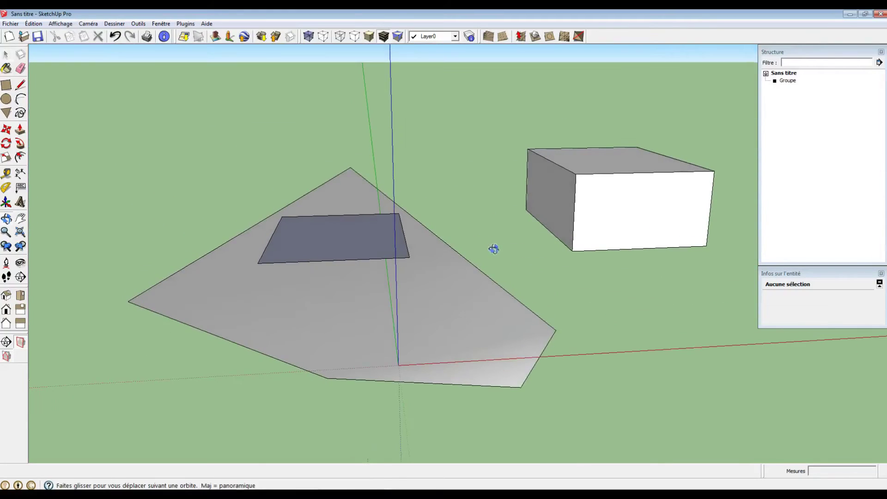
pyautogui.click(60, 24)
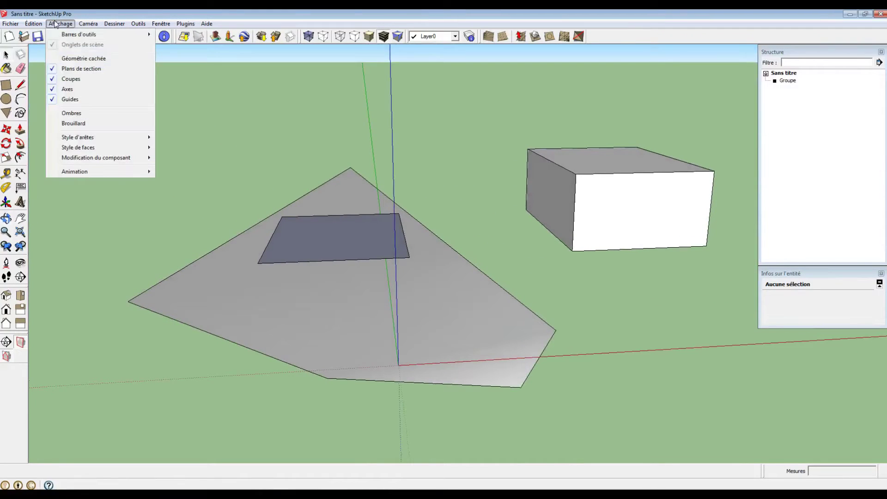
pyautogui.click(80, 58)
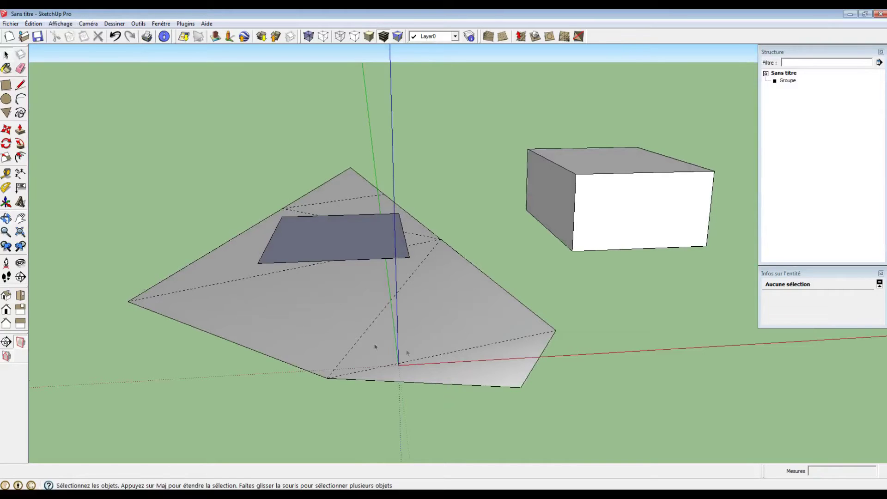
# Step: Project the floating rectangular face's outline onto the terrain mesh with the Sandbox Drape tool
pyautogui.moveTo(427, 177); pyautogui.dragTo(451, 203, button='middle')
pyautogui.click(342, 248)
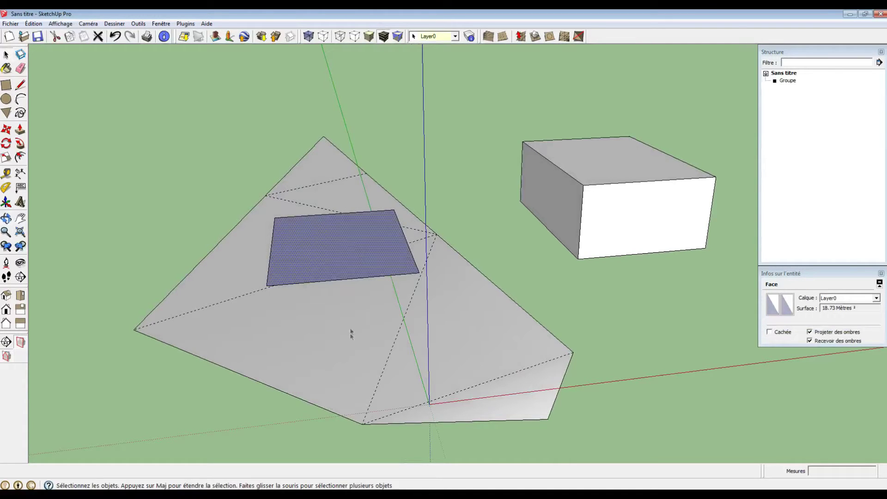
pyautogui.click(550, 39)
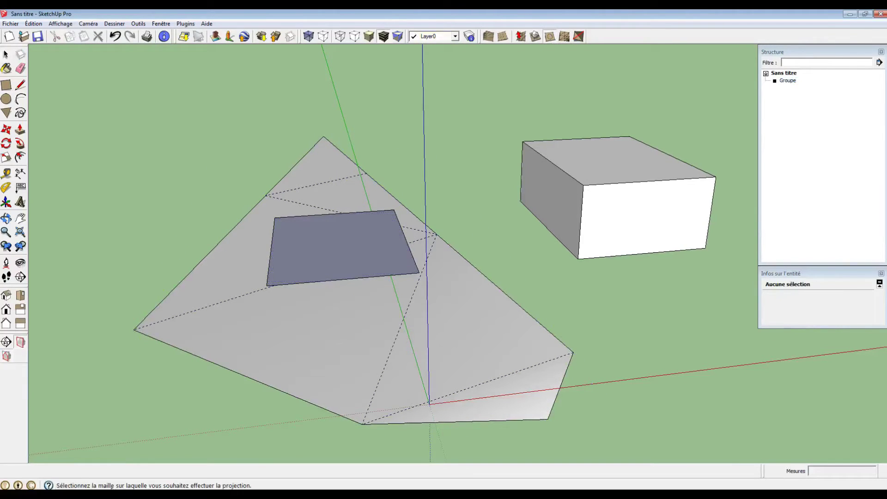
pyautogui.click(317, 301)
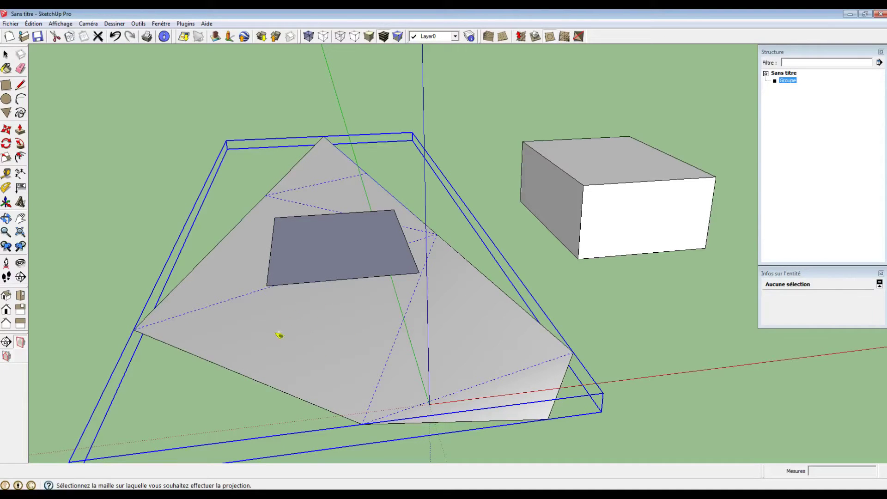
pyautogui.click(353, 317)
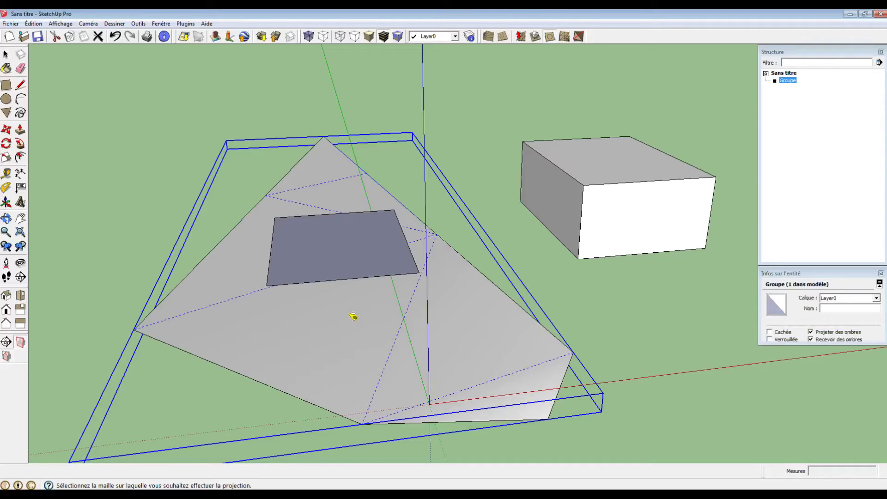
pyautogui.click(326, 315)
pyautogui.moveTo(396, 353); pyautogui.dragTo(245, 261, button='middle')
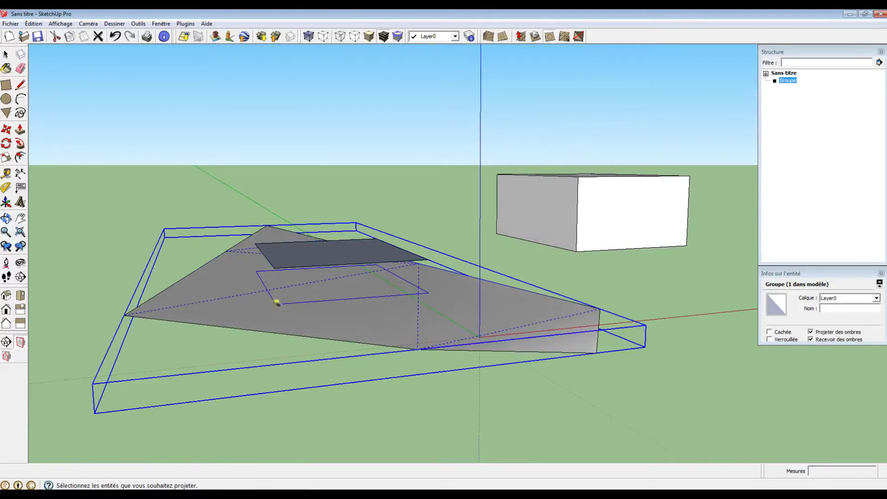
pyautogui.click(514, 277)
# Step: Delete the original floating rectangle together with its edges, keeping the outline projected on the terrain
pyautogui.moveTo(475, 231); pyautogui.dragTo(475, 251, button='middle')
pyautogui.press('space')
pyautogui.click(312, 262)
pyautogui.doubleClick(312, 262)
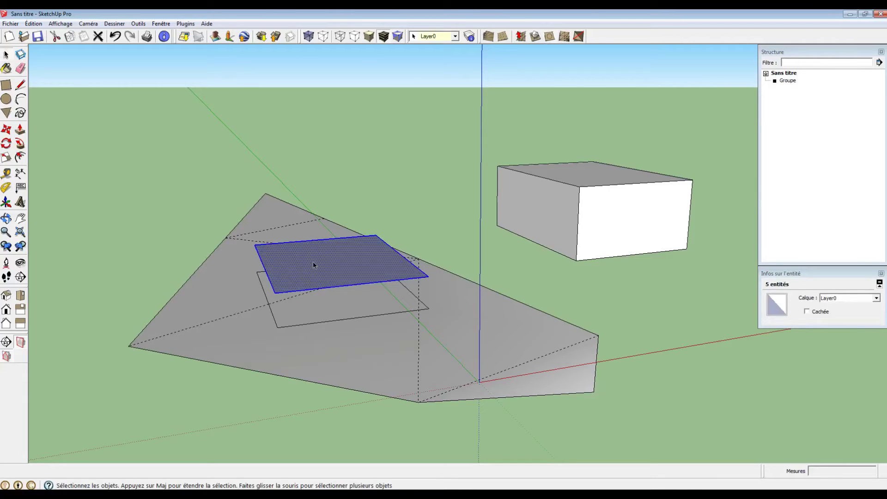
pyautogui.press('Delete')
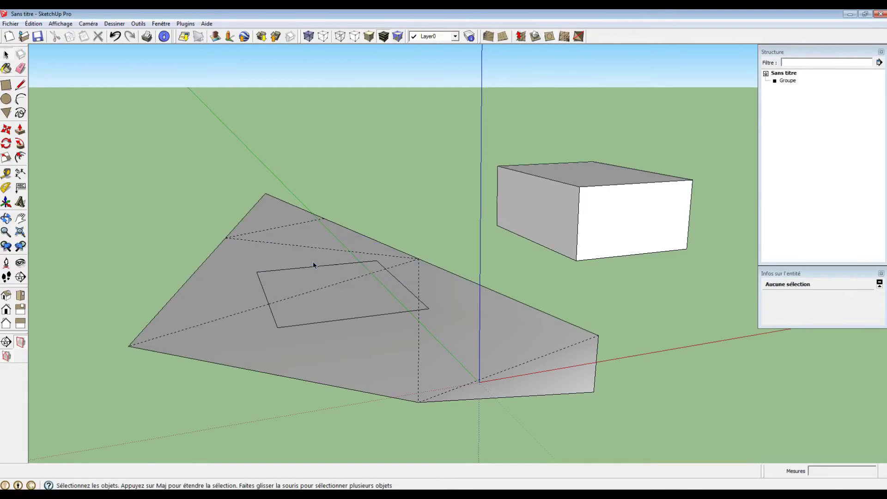
# Step: Inside the terrain group, delete all faces within the projected rectangle to cut an opening, and close the group
pyautogui.moveTo(399, 248); pyautogui.dragTo(401, 290, button='middle')
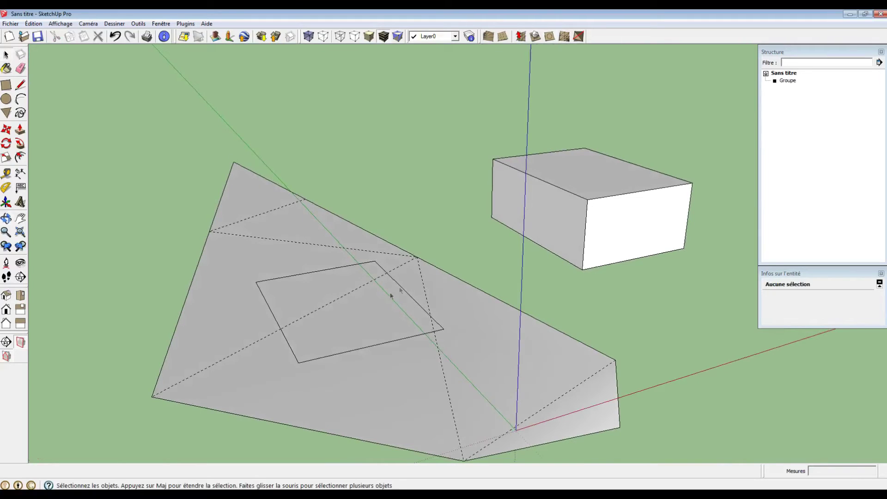
pyautogui.doubleClick(360, 317)
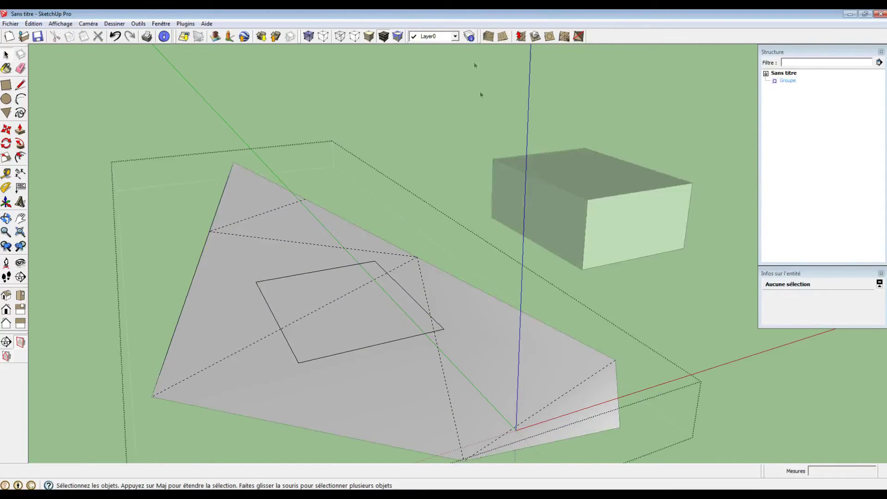
pyautogui.click(372, 318)
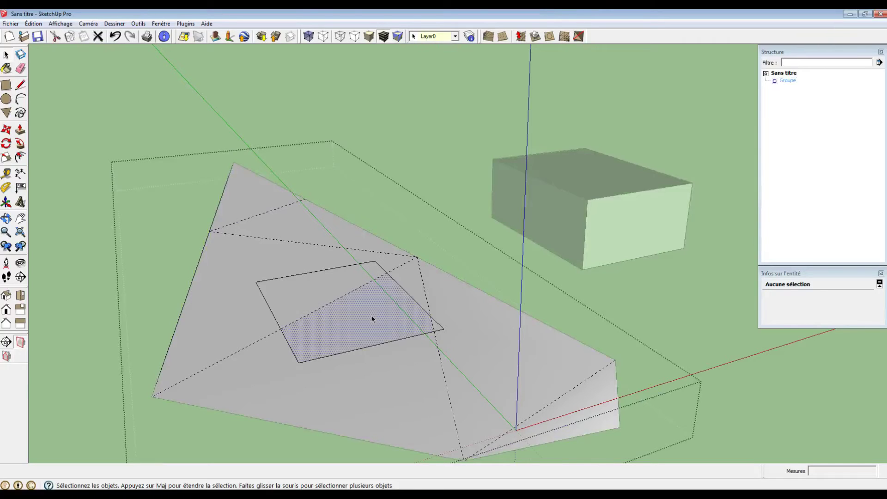
pyautogui.press('Delete')
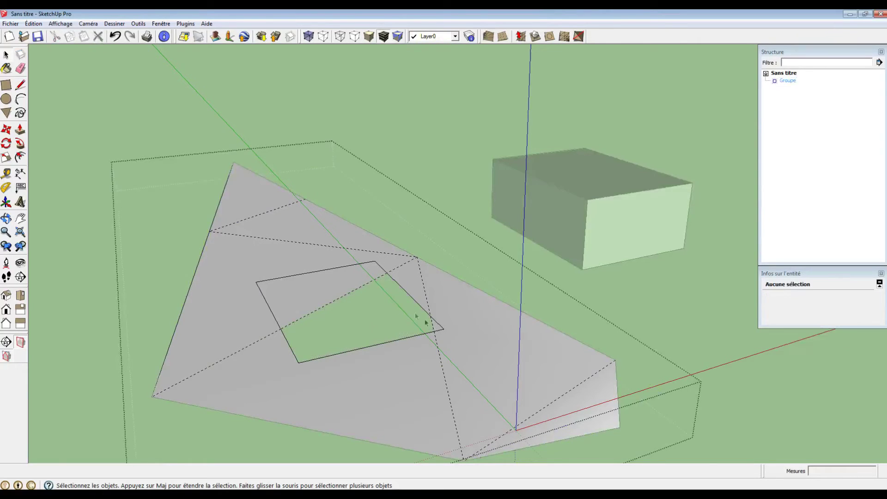
pyautogui.click(437, 271)
pyautogui.click(437, 326)
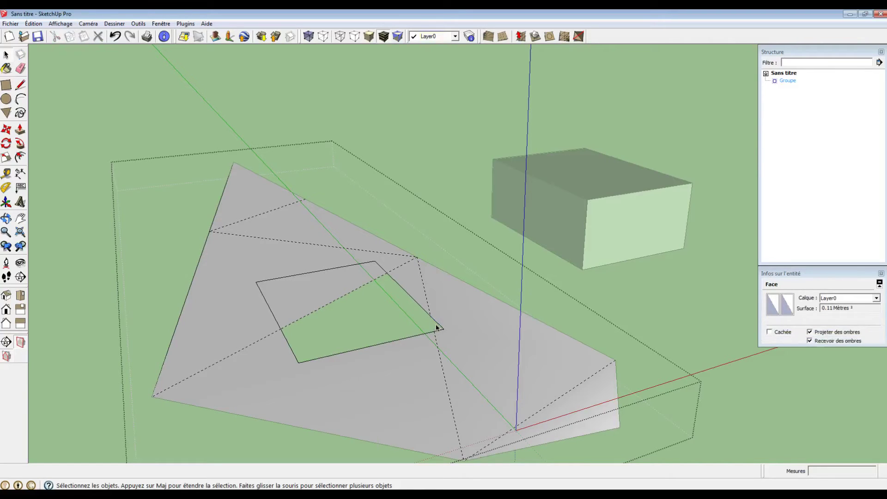
pyautogui.click(321, 280)
pyautogui.press('Delete')
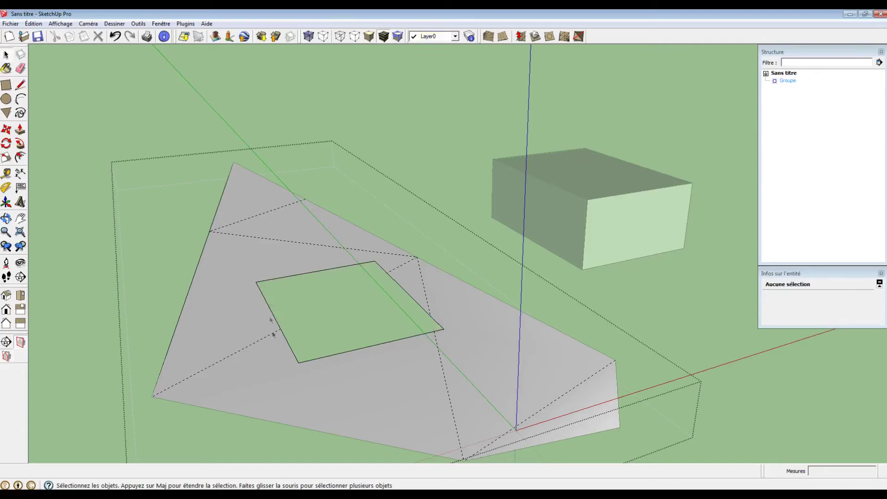
pyautogui.click(458, 108)
pyautogui.moveTo(529, 163); pyautogui.dragTo(498, 209, button='middle')
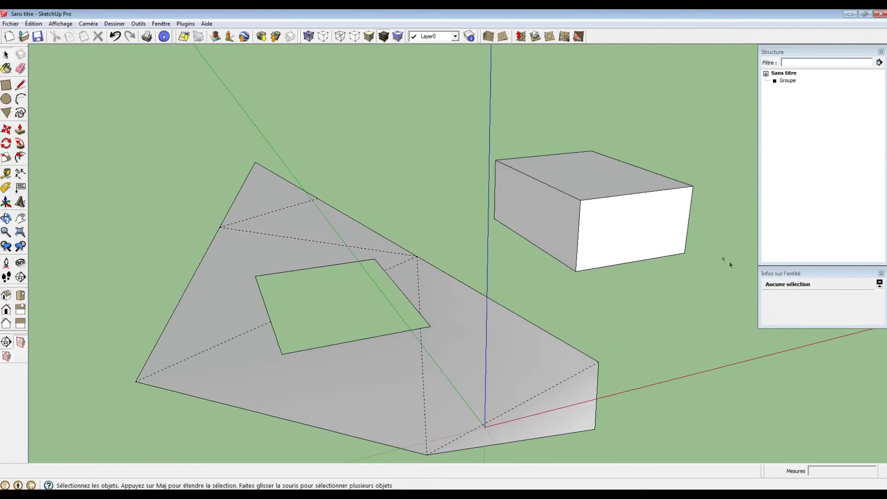
# Step: Draw a reference line from the midpoint of the box's nearest vertical edge outward past its front face
pyautogui.moveTo(506, 133); pyautogui.dragTo(507, 124)
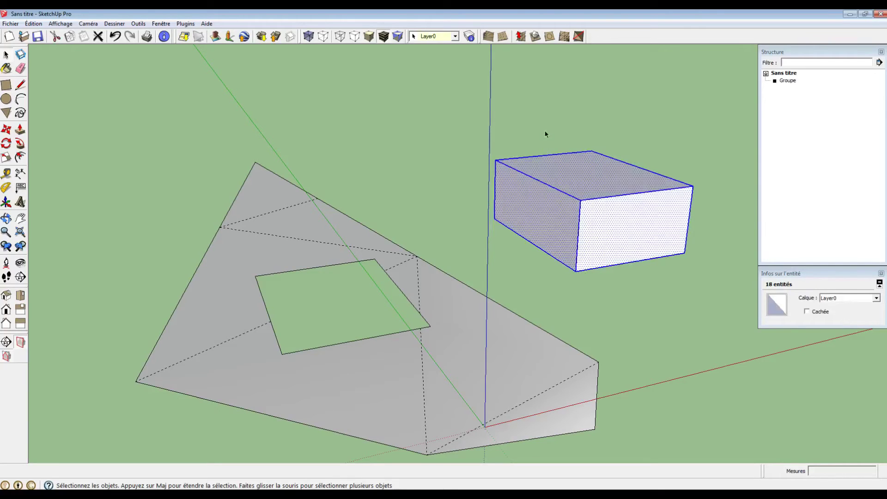
pyautogui.click(6, 130)
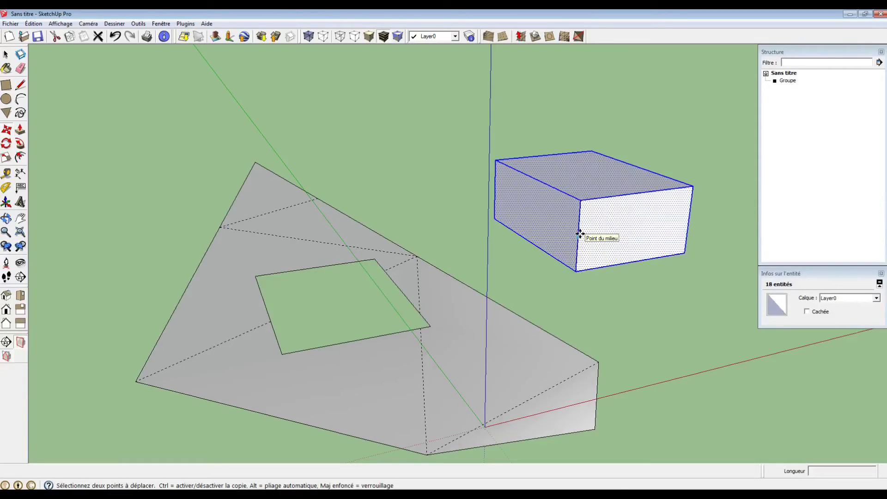
pyautogui.click(21, 84)
pyautogui.click(578, 236)
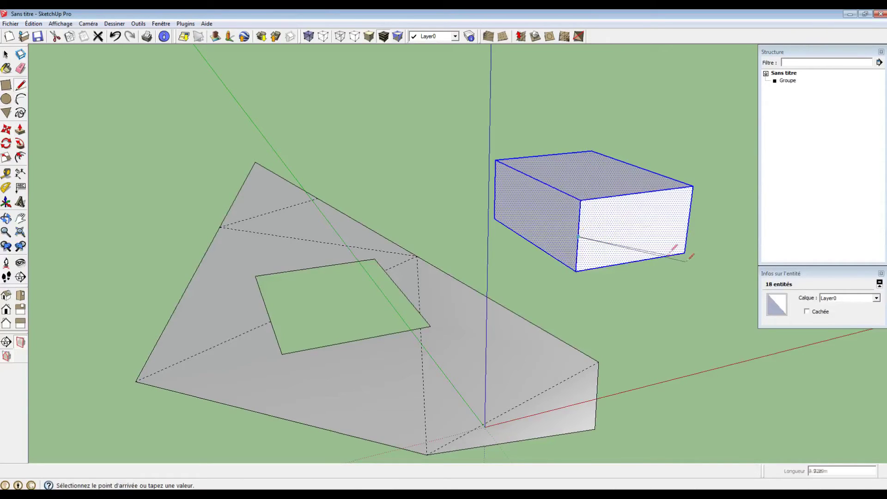
pyautogui.click(711, 288)
pyautogui.press('Escape')
# Step: Move the box without the reference line so that its vertical edge's midpoint sits on the matching corner of the terrain opening
pyautogui.press('space')
pyautogui.moveTo(716, 274); pyautogui.dragTo(487, 129)
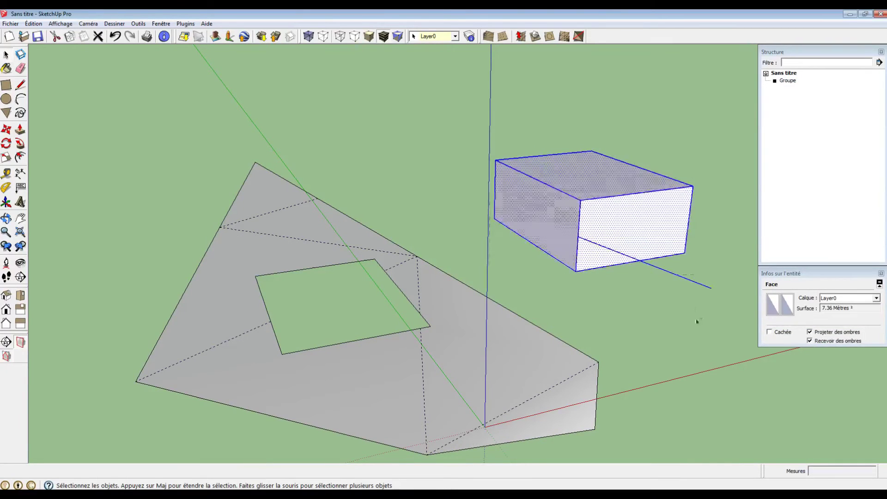
pyautogui.keyDown('shift'); pyautogui.click(702, 287); pyautogui.keyUp('shift')
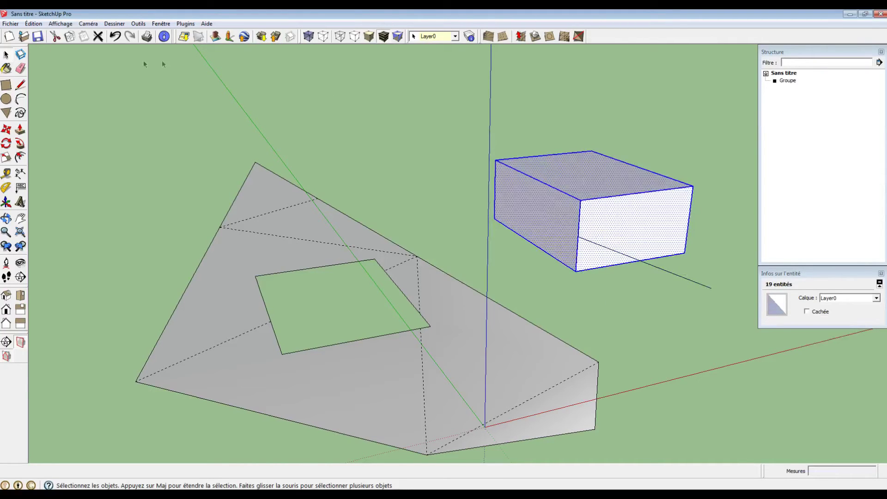
pyautogui.click(7, 129)
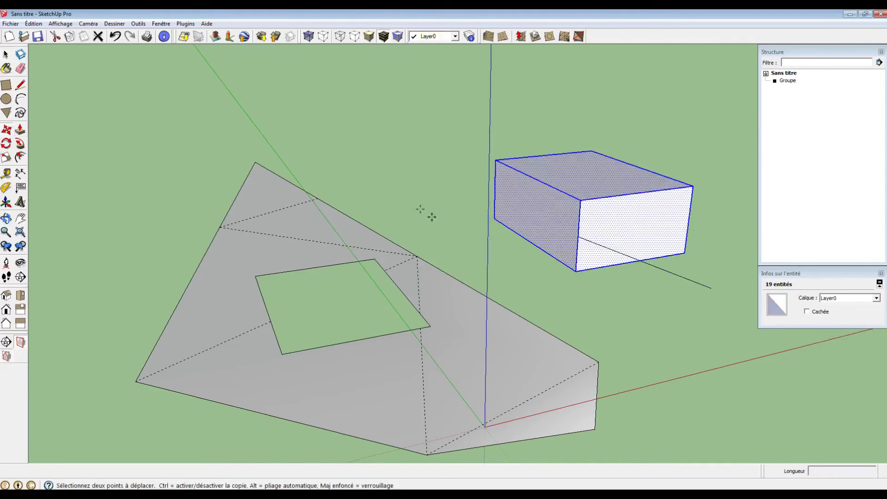
pyautogui.click(578, 237)
pyautogui.moveTo(365, 293); pyautogui.dragTo(556, 50, button='middle')
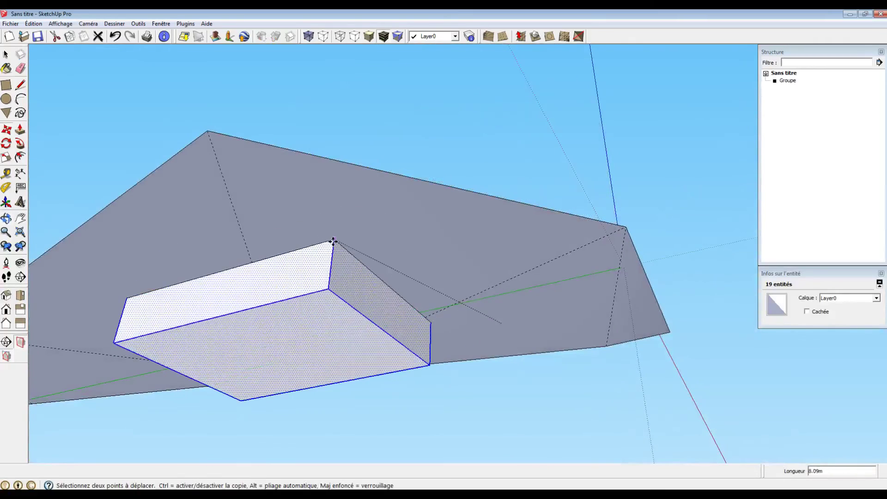
pyautogui.click(333, 241)
pyautogui.moveTo(333, 241); pyautogui.dragTo(333, 323, button='middle')
# Step: Delete the reference line still attached to the box's nearest corner and inspect the box embedded in the terrain
pyautogui.click(6, 54)
pyautogui.click(626, 228)
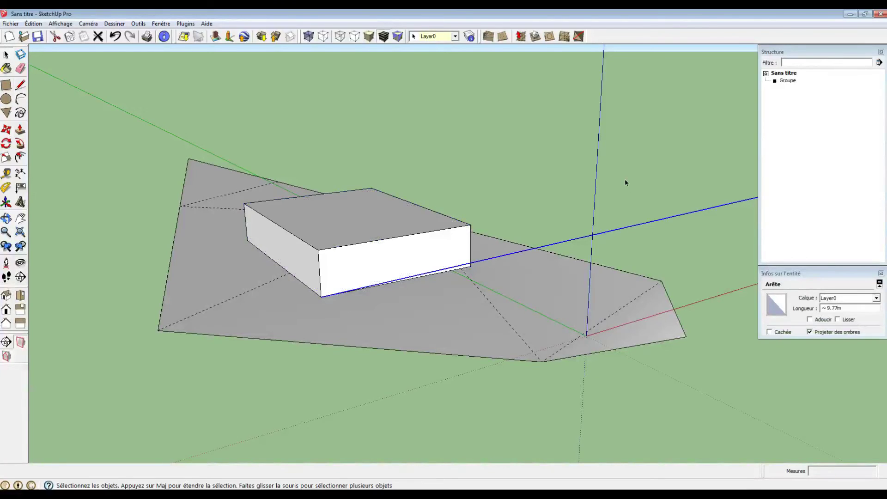
pyautogui.click(625, 180)
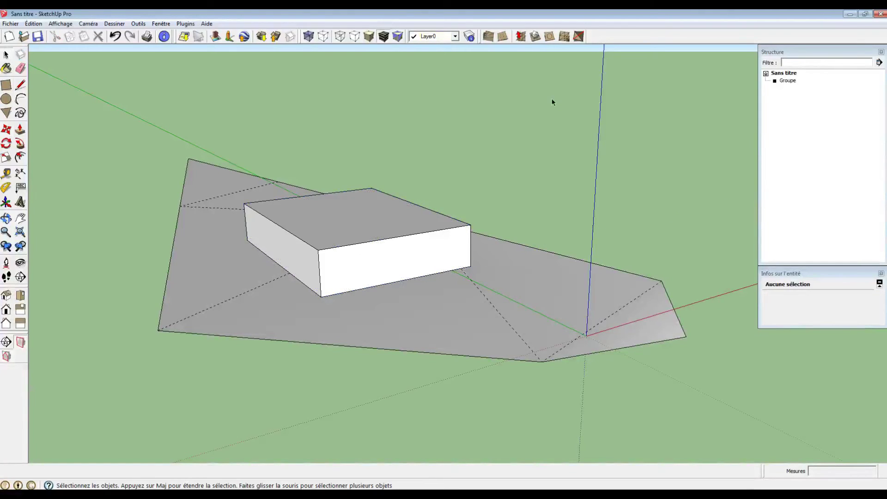
pyautogui.moveTo(552, 162); pyautogui.dragTo(484, 118, button='middle')
pyautogui.moveTo(458, 193); pyautogui.dragTo(538, 230, button='middle')
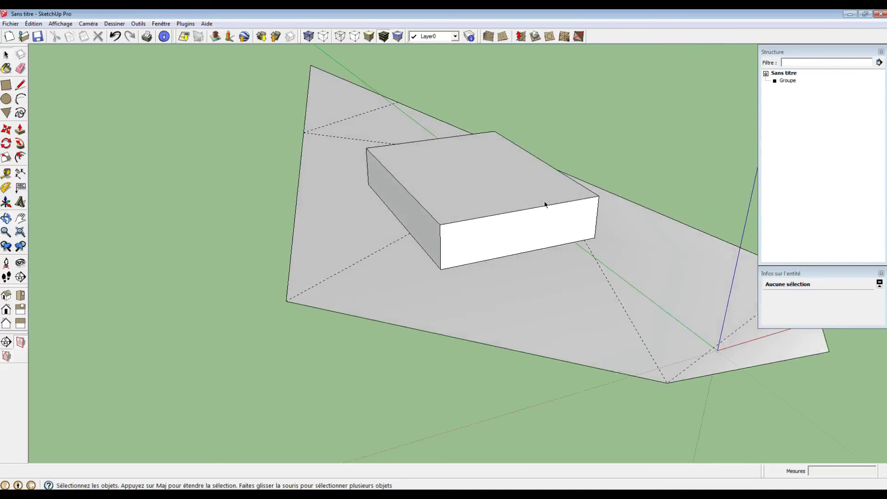